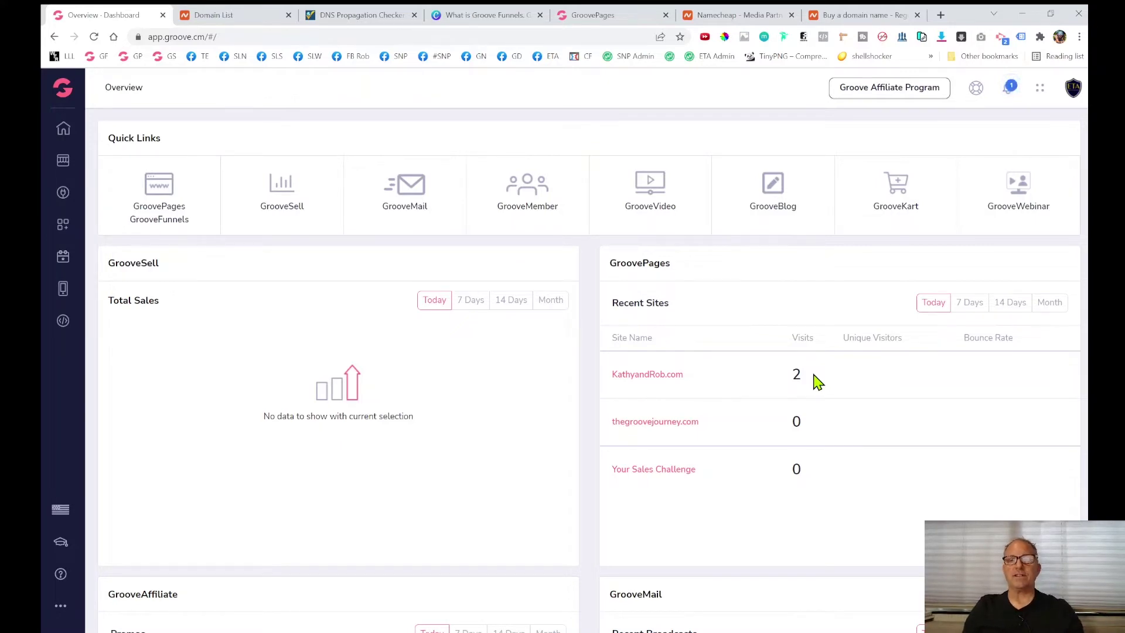
Open Groove's Custom Domains list from My account, then view freegroove.co in Namecheap's Domain List
click(1074, 91)
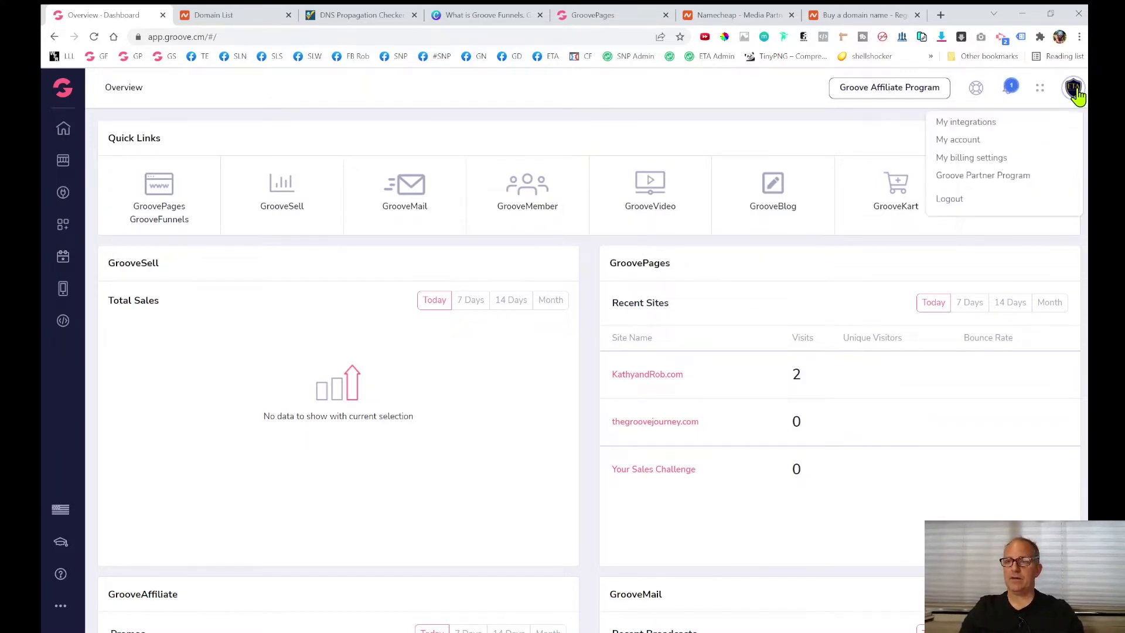
click(965, 148)
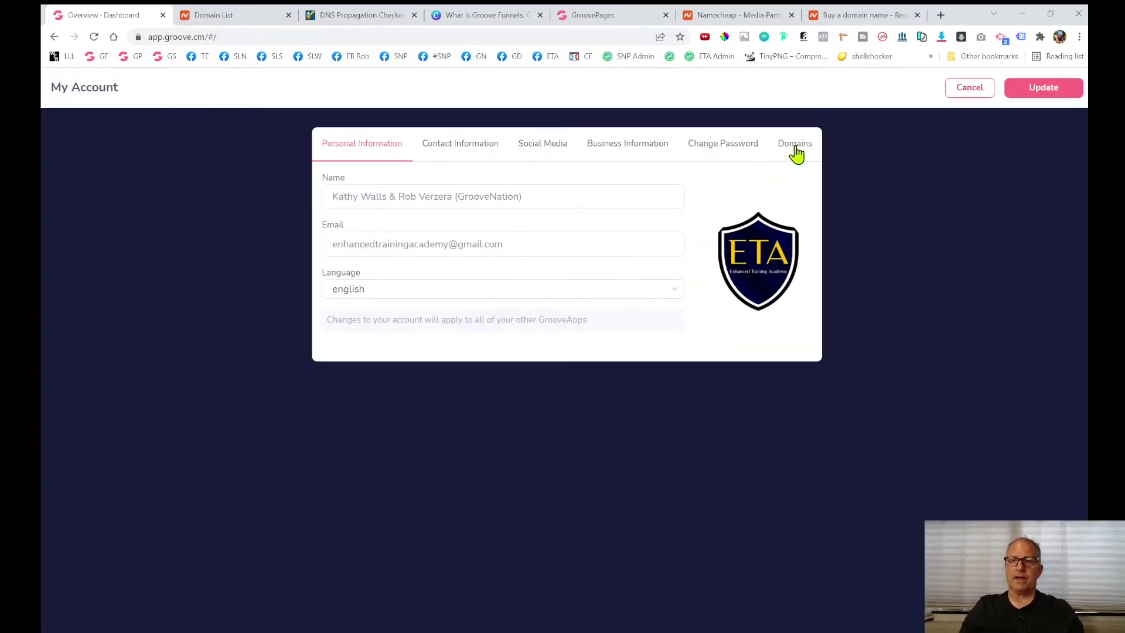
click(794, 151)
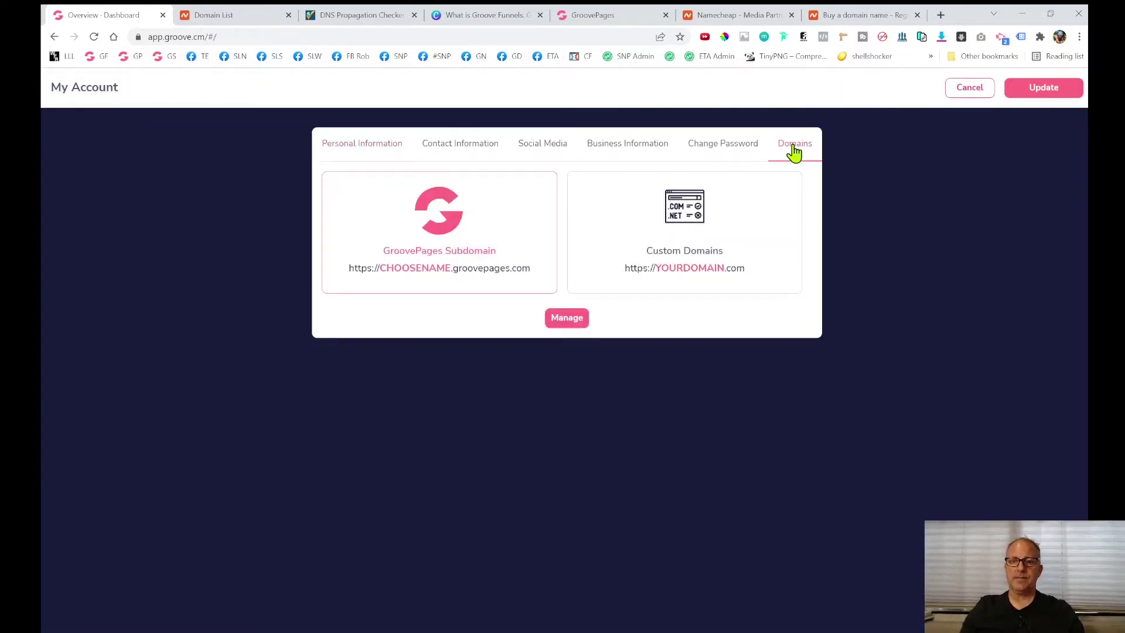
click(682, 238)
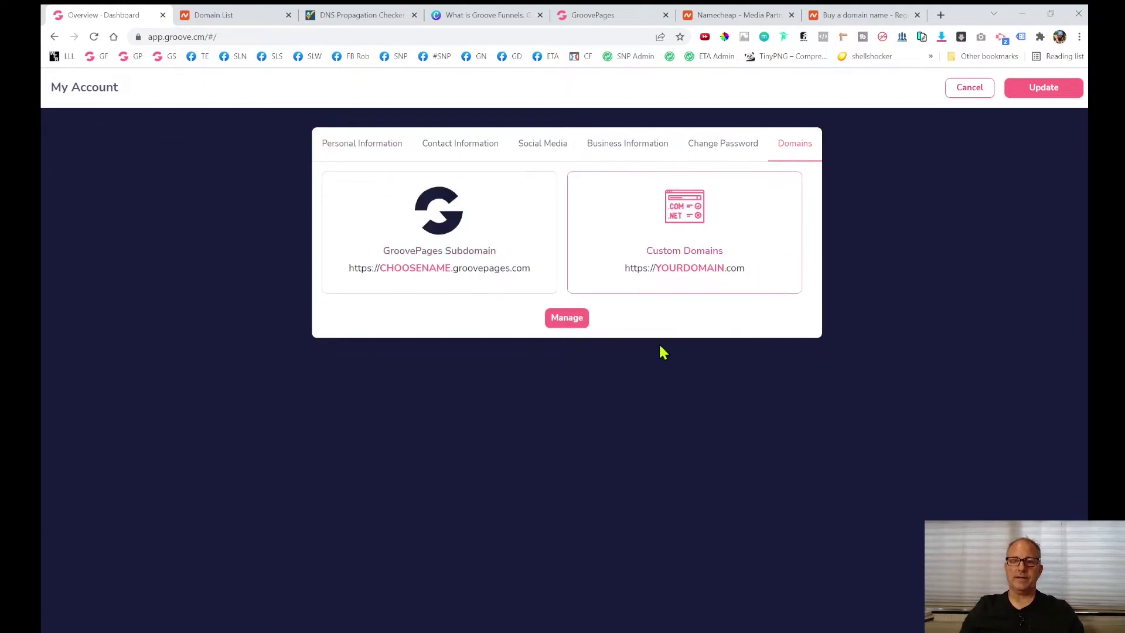
click(567, 322)
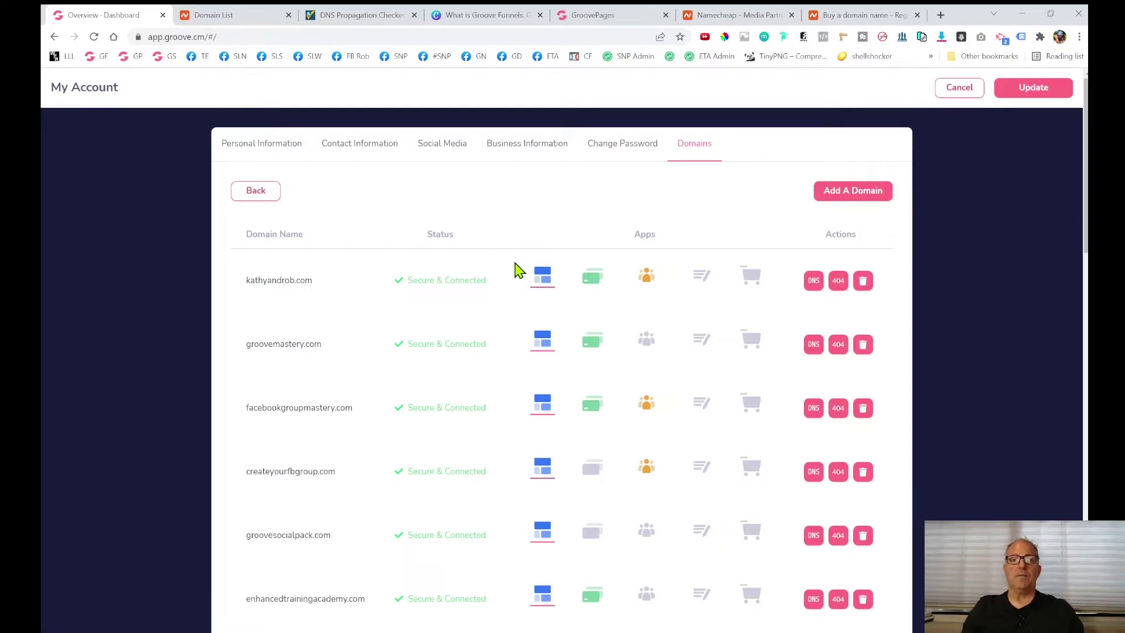
click(255, 17)
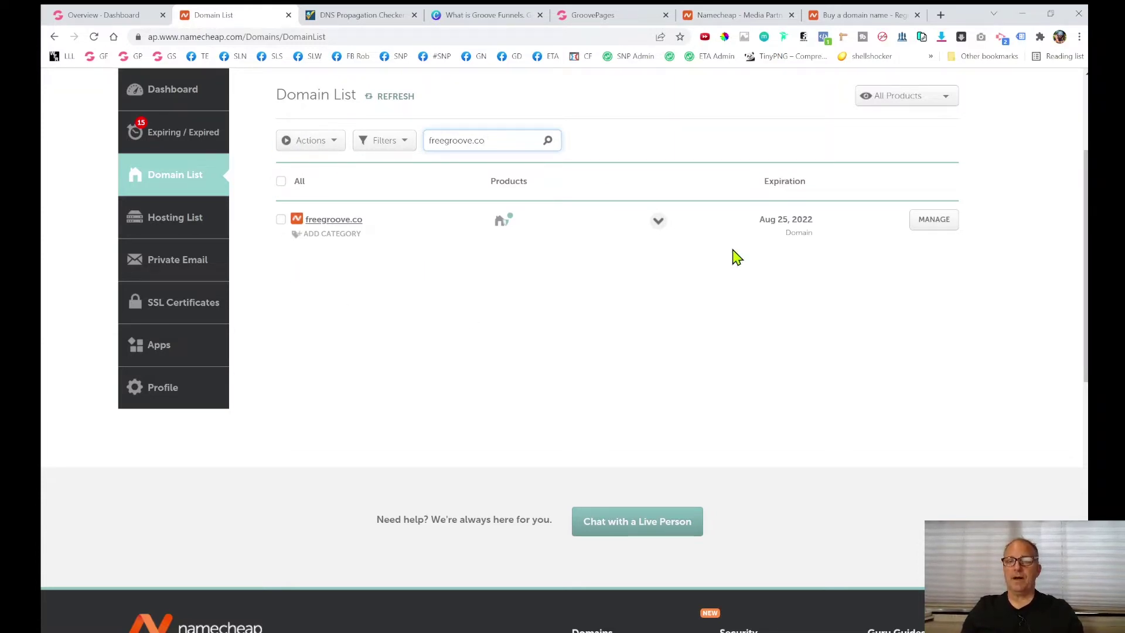
Switch freegroove.co's Namecheap nameservers to Custom DNS, then return to the Groove domains page
click(936, 226)
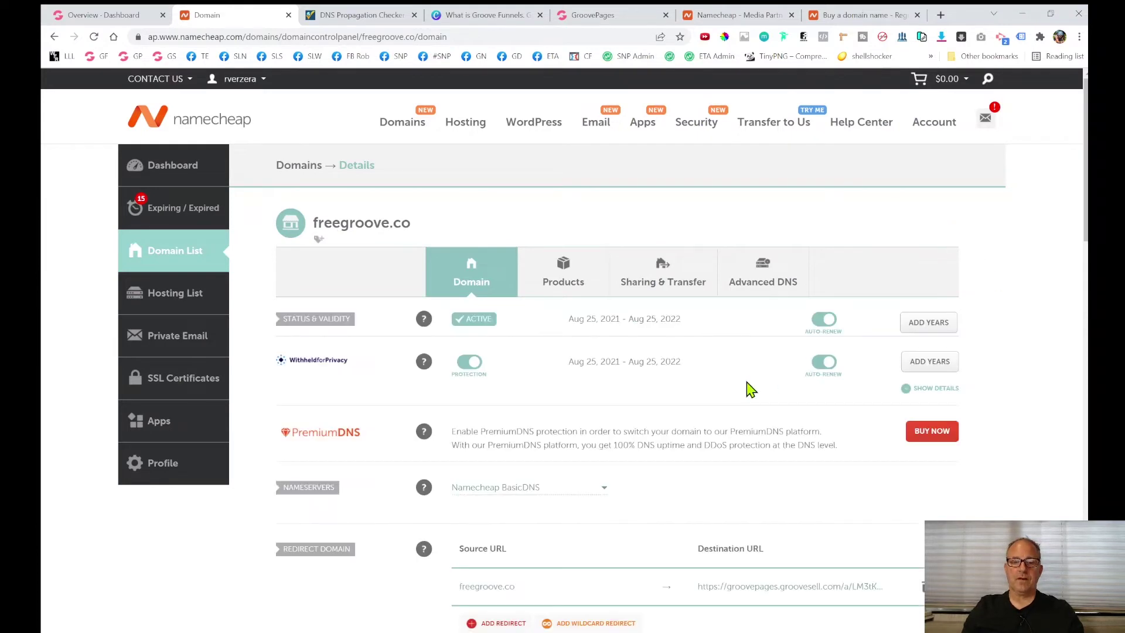
scroll(559, 433, down, 2)
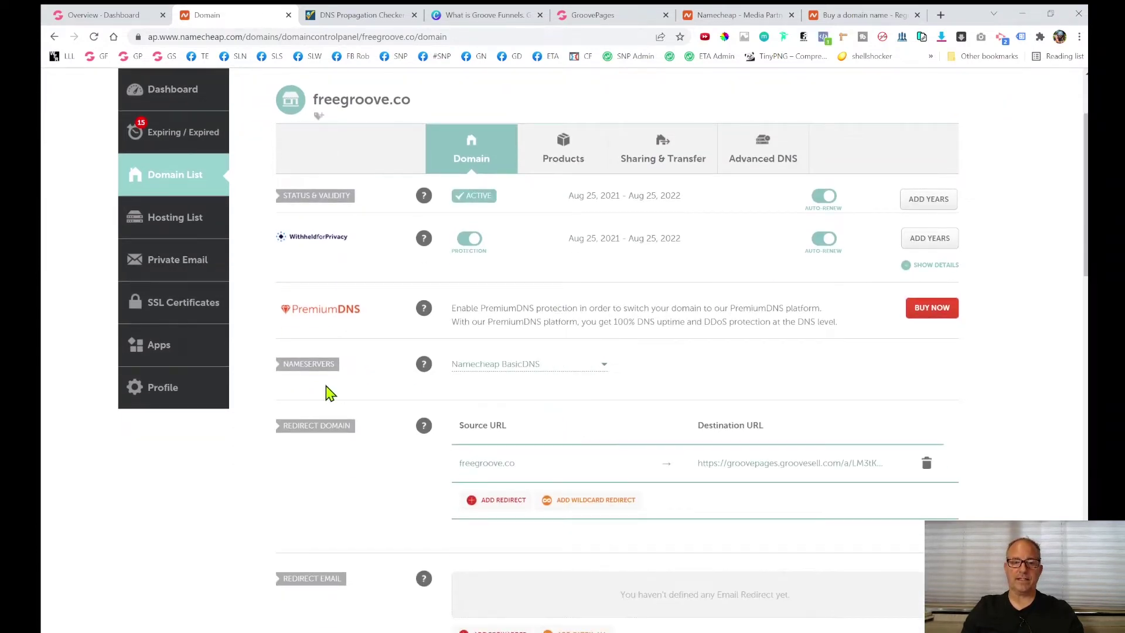
click(605, 366)
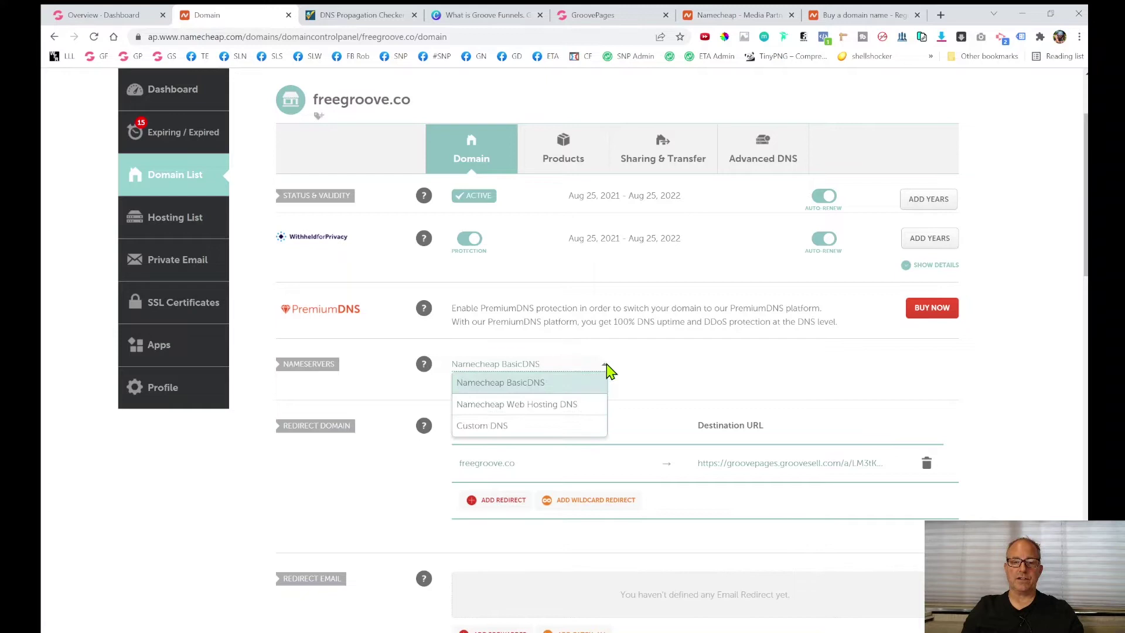
click(488, 433)
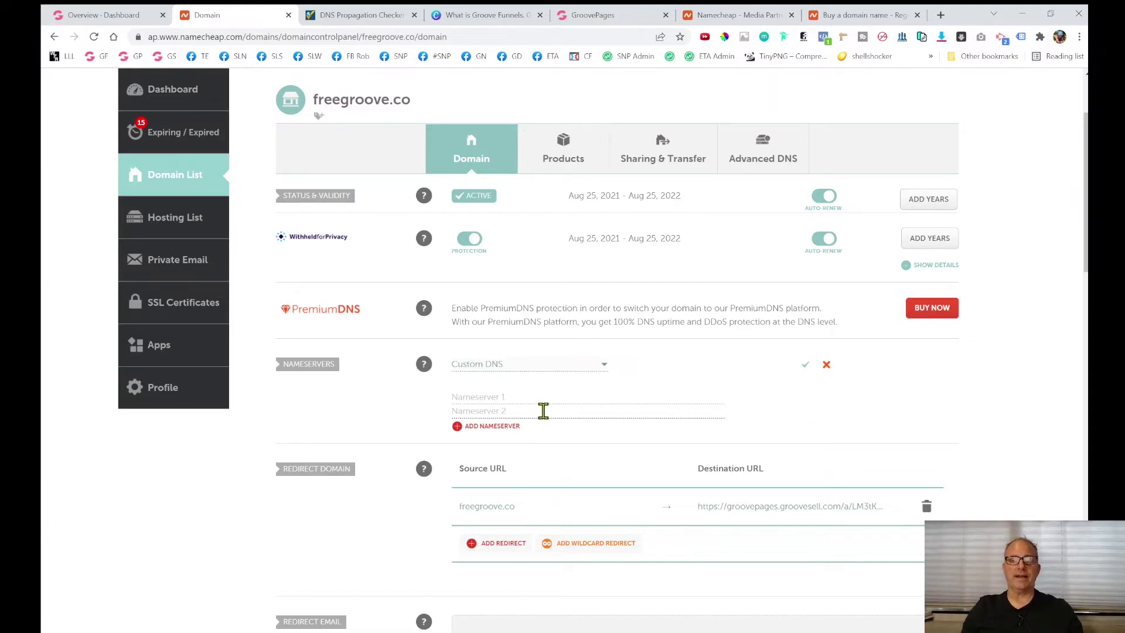
click(101, 15)
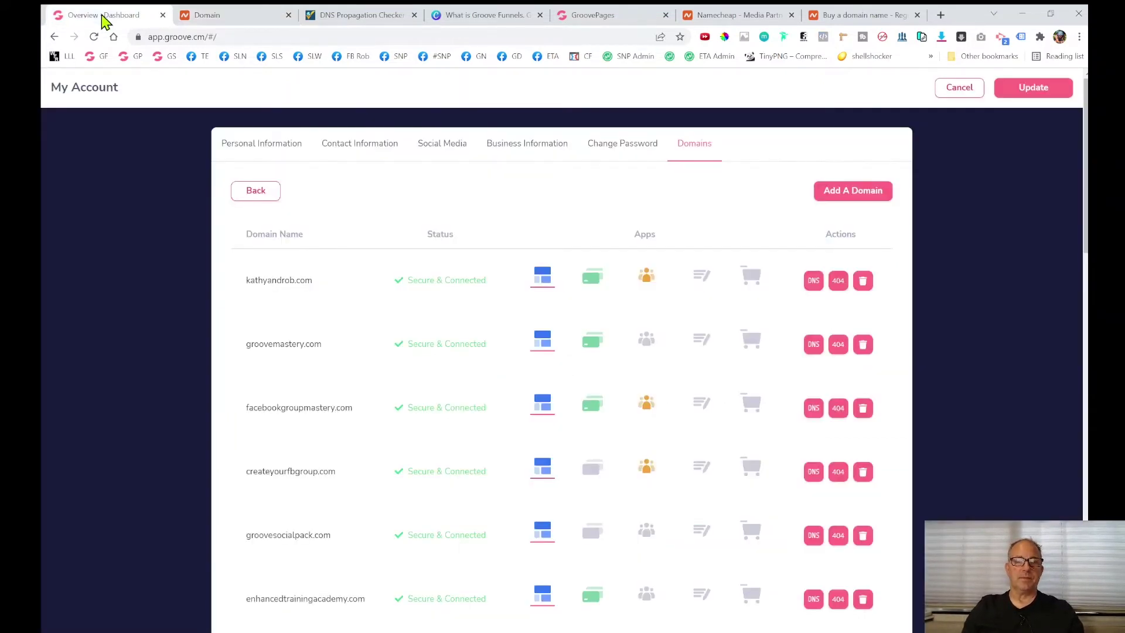
Add freegroove.co with Full Domain/Subdomain Setup, reaching the Update DNS records step
click(864, 195)
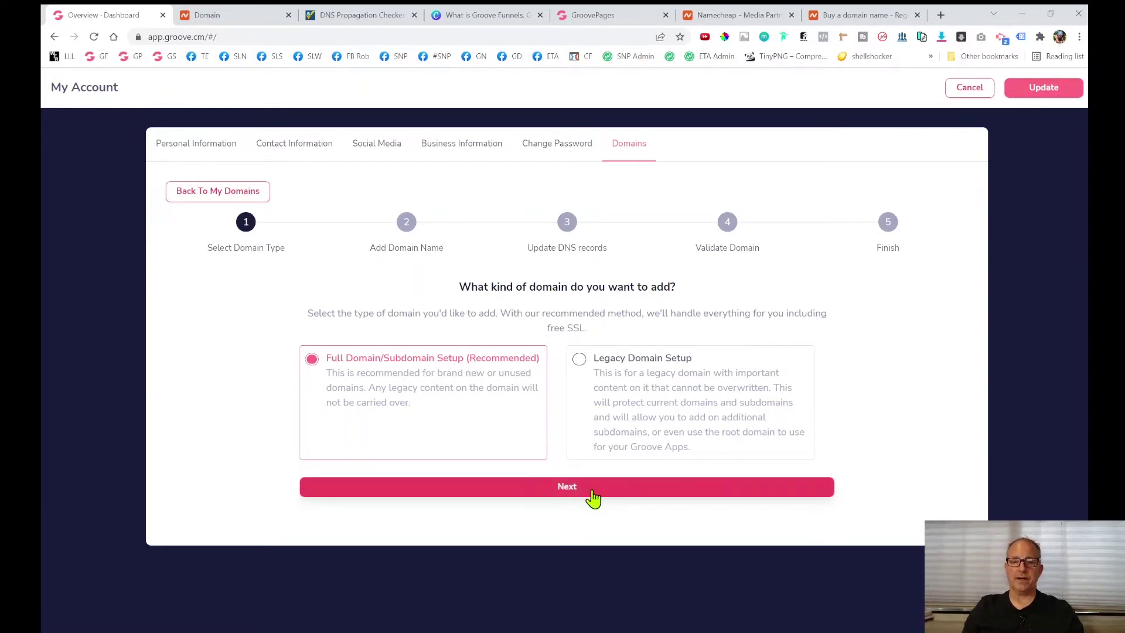
click(567, 488)
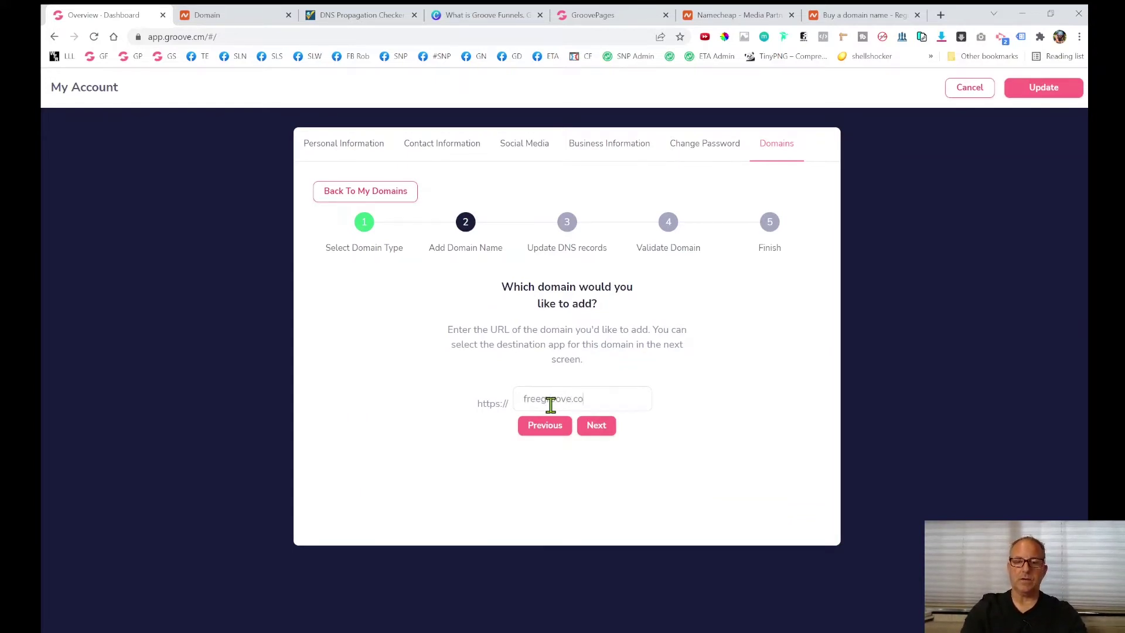
click(601, 427)
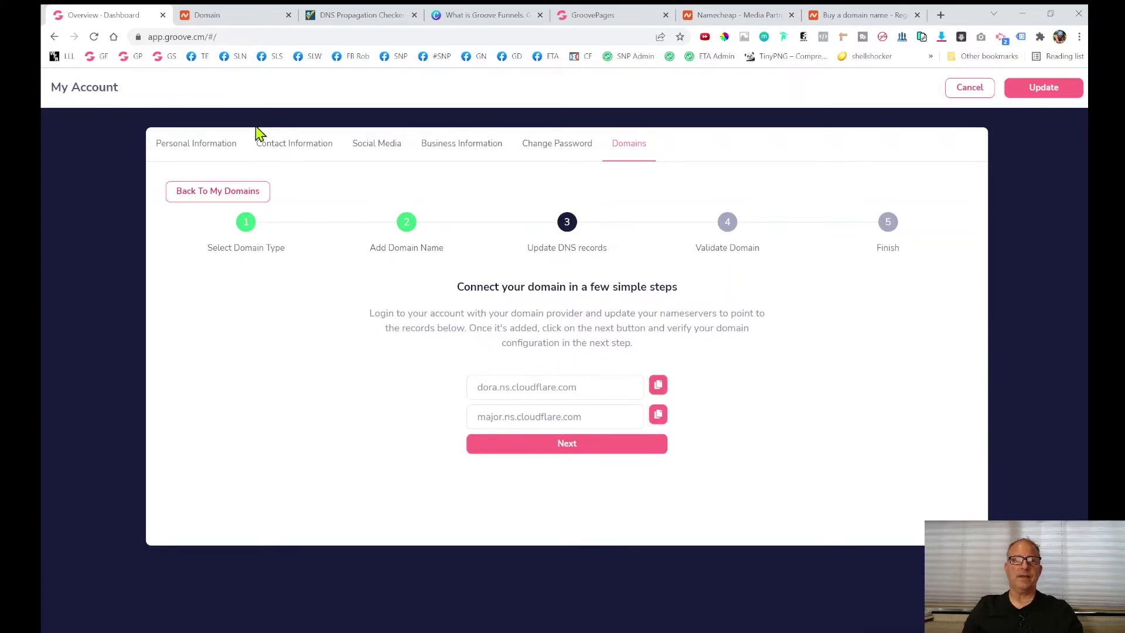
Copy dora.ns.cloudflare.com from Groove into Namecheap's first nameserver field
click(659, 387)
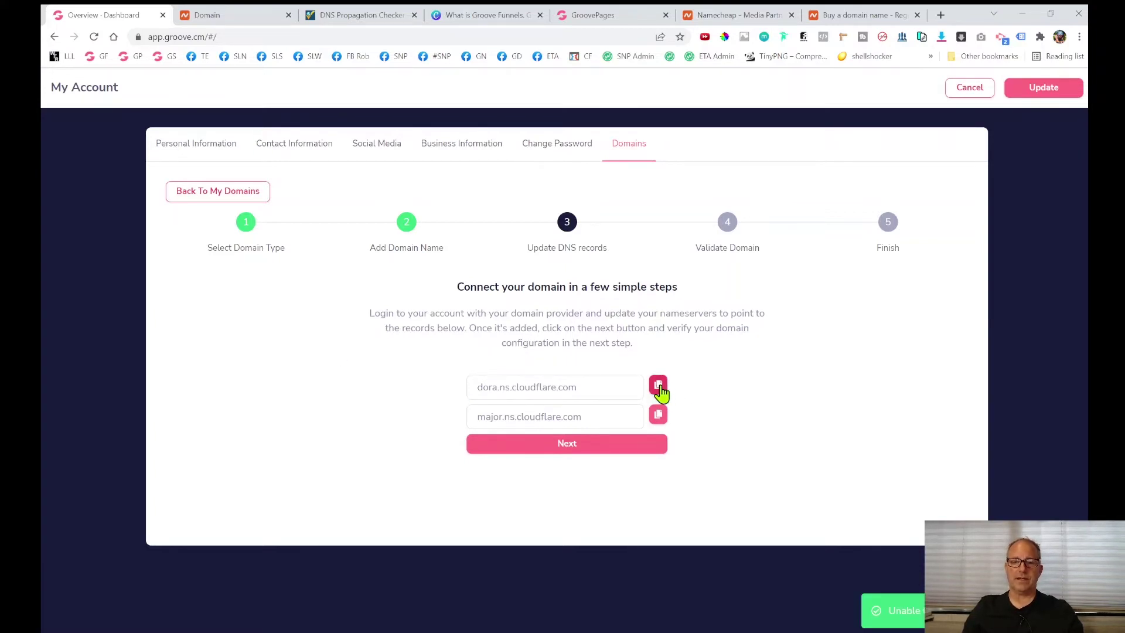
click(242, 23)
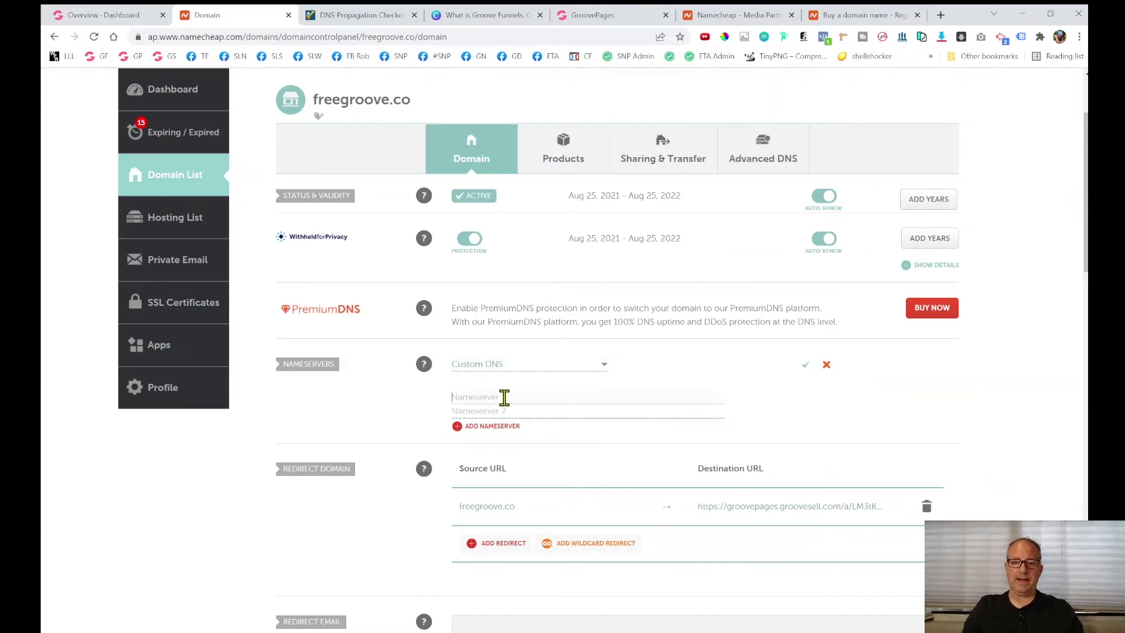
key(ctrl+v)
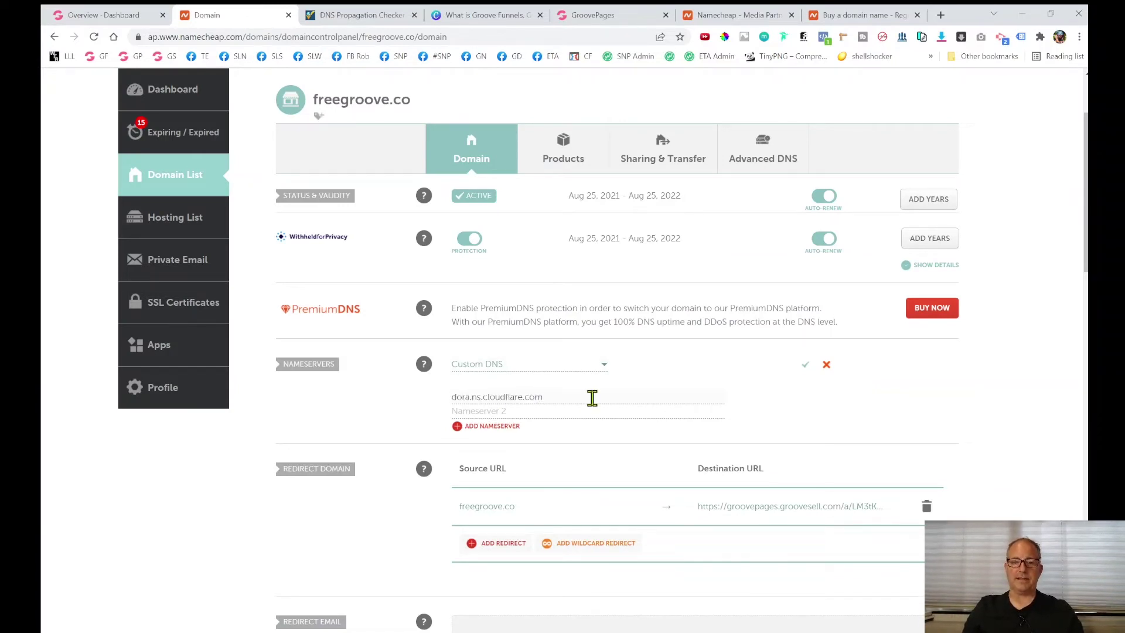
Paste major.ns.cloudflare.com into Nameserver 2 and save both custom nameservers
click(94, 17)
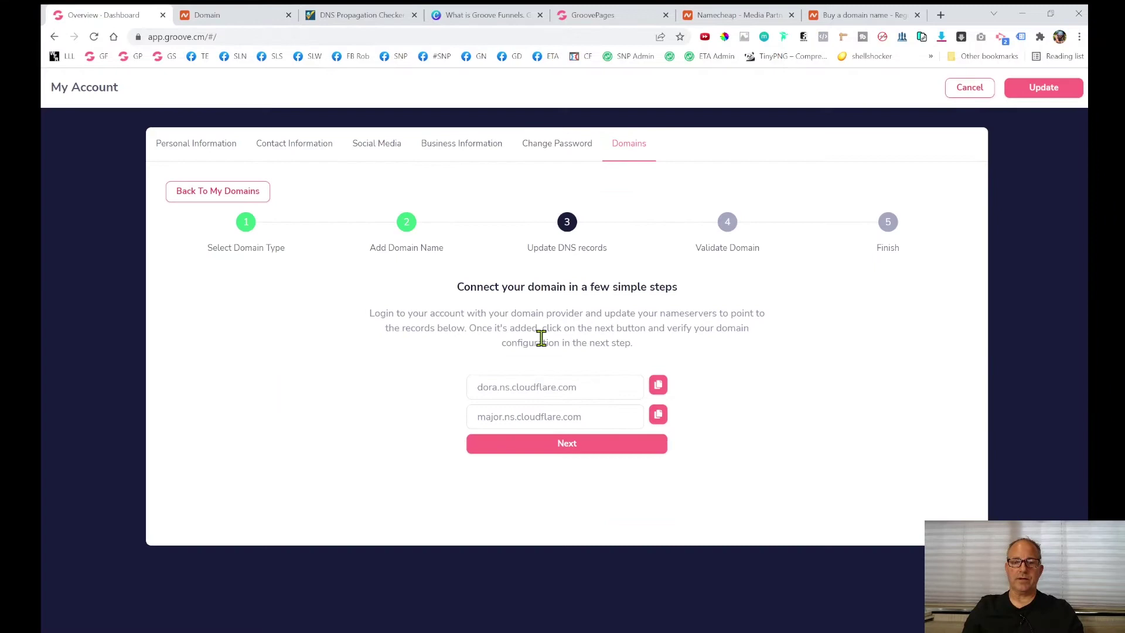
click(657, 416)
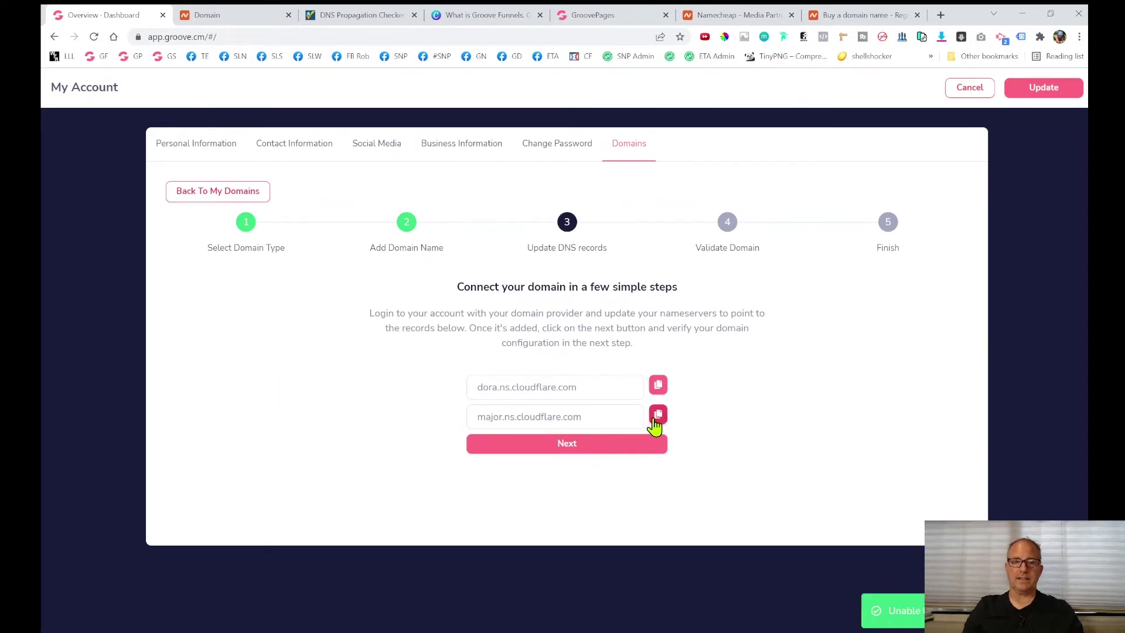
click(220, 18)
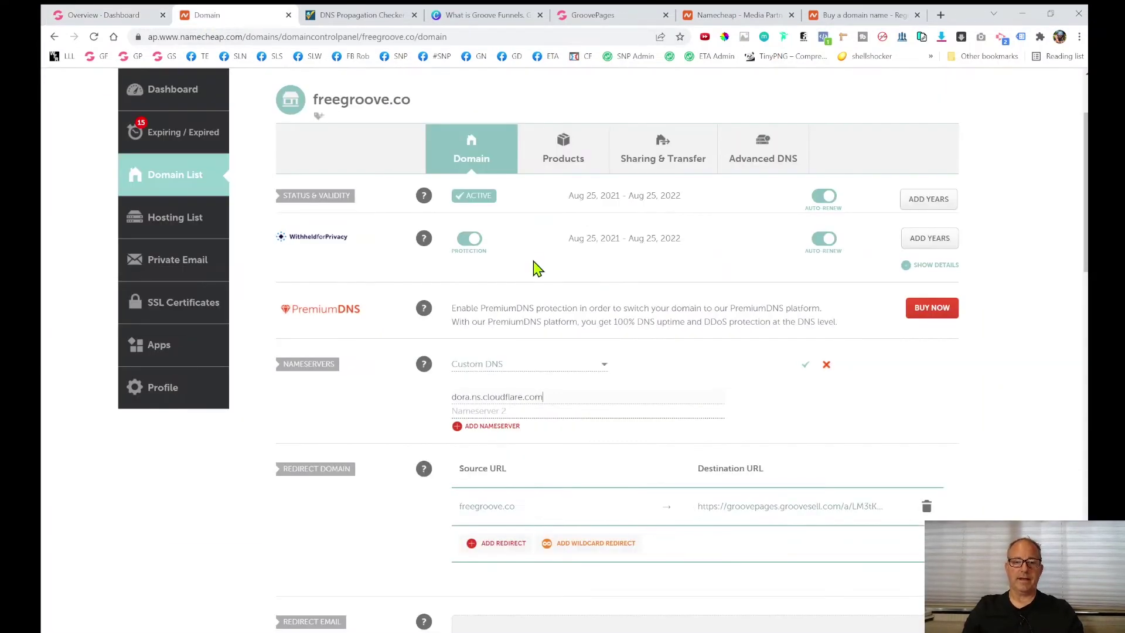
click(534, 410)
key(ctrl+v)
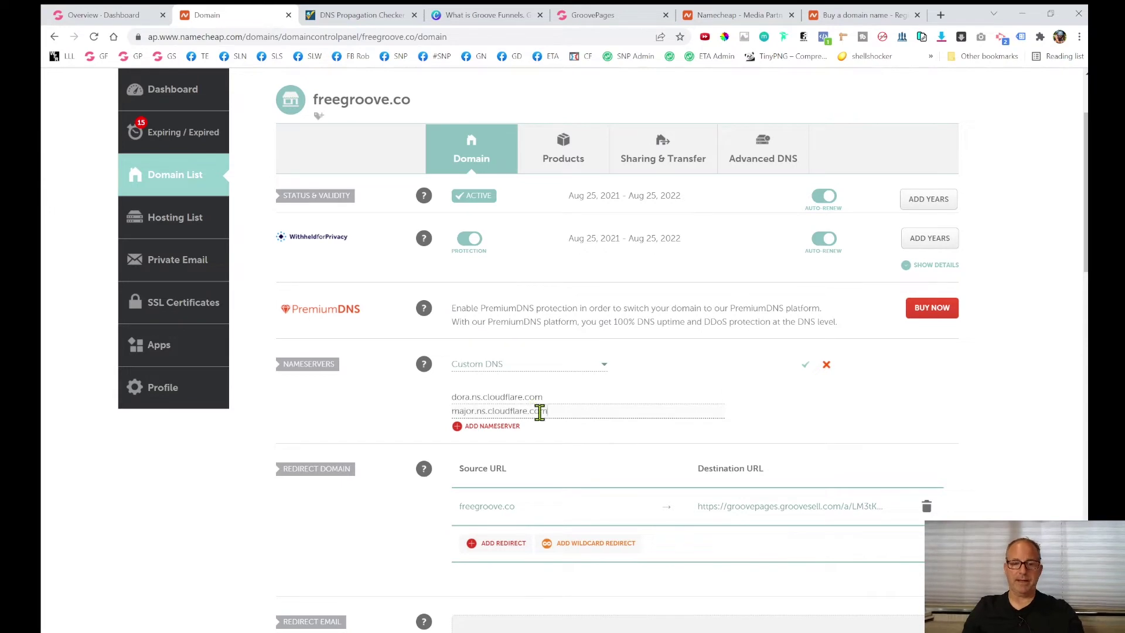
click(806, 368)
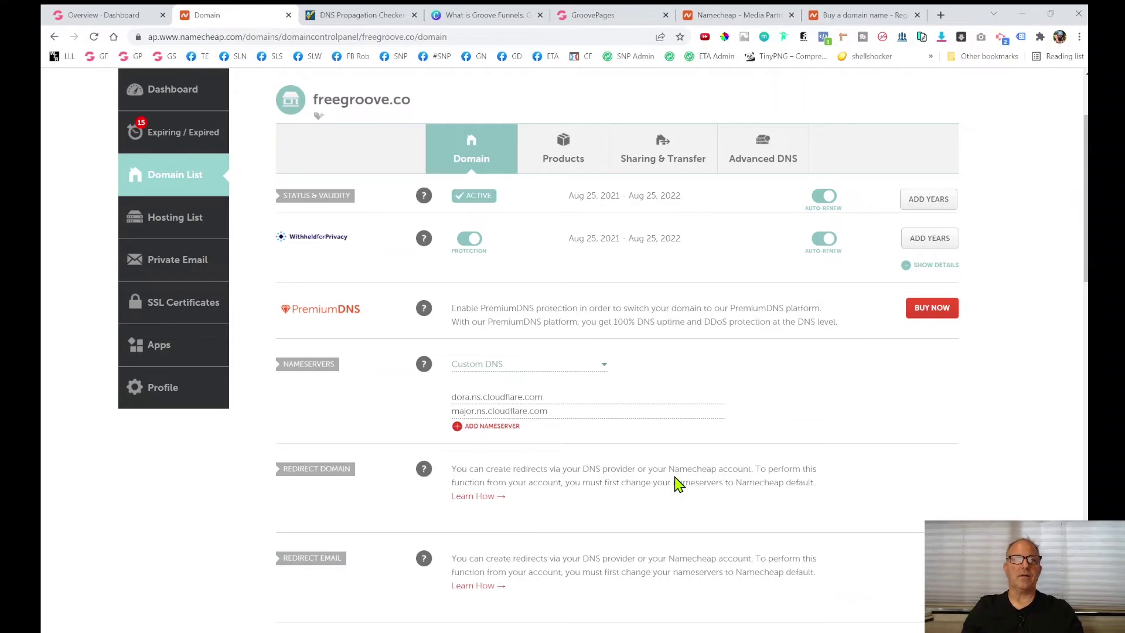
Finish the add-domain wizard for freegroove.co, choosing "I'll do this later" to skip validation
click(93, 16)
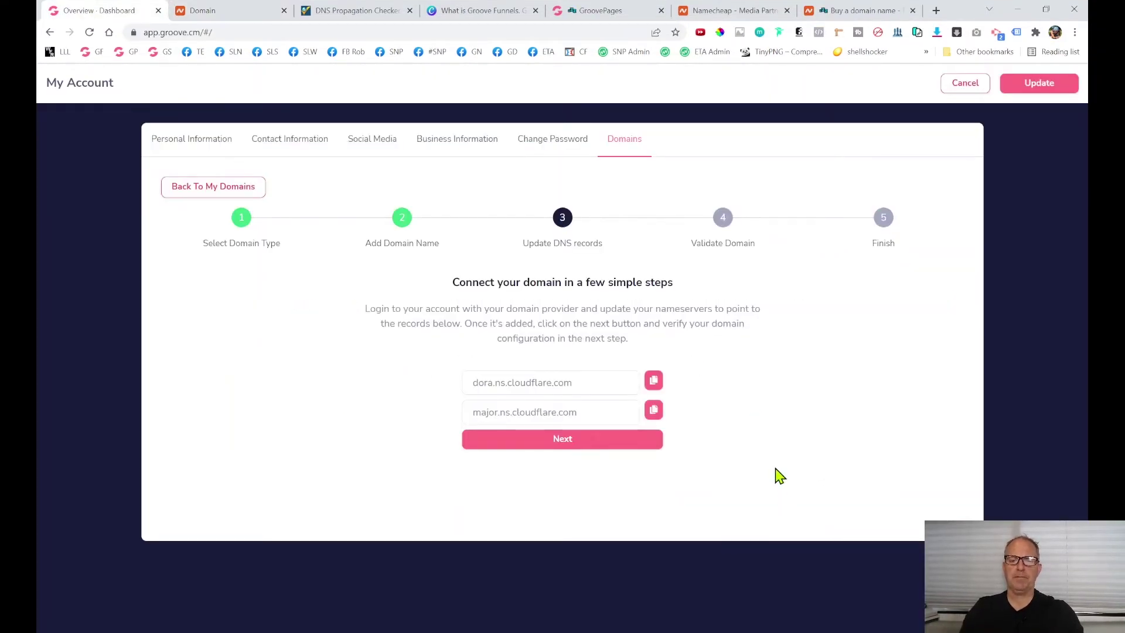
click(561, 446)
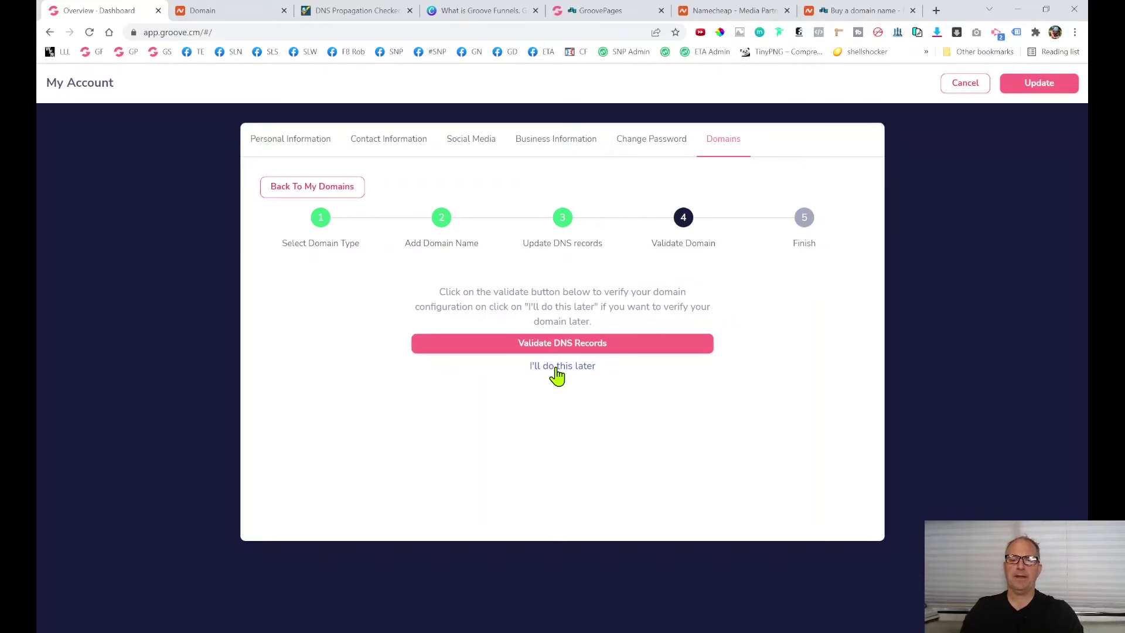
click(556, 368)
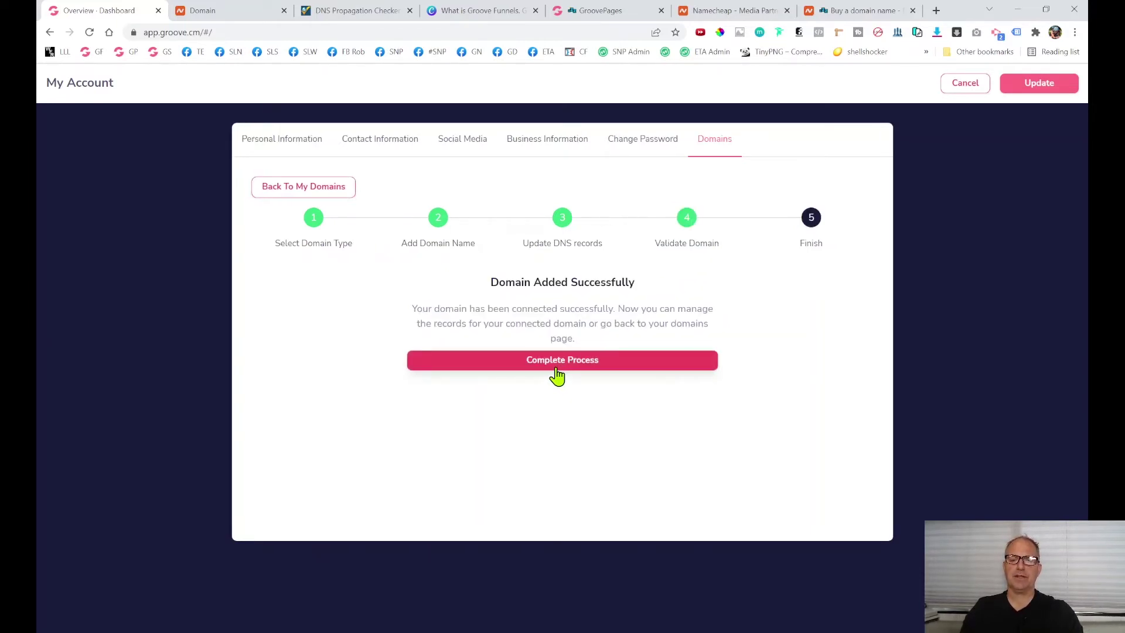
click(548, 362)
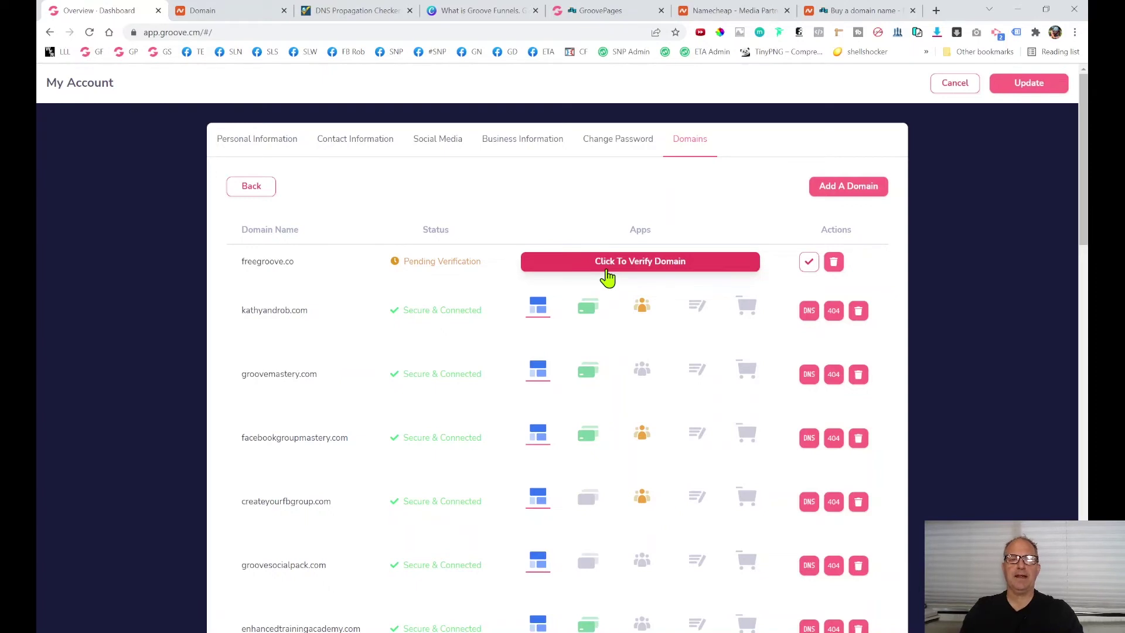
Rerun the whatsmydns.net NS lookup for freegroove.co twice to confirm Cloudflare nameserver propagation
click(344, 15)
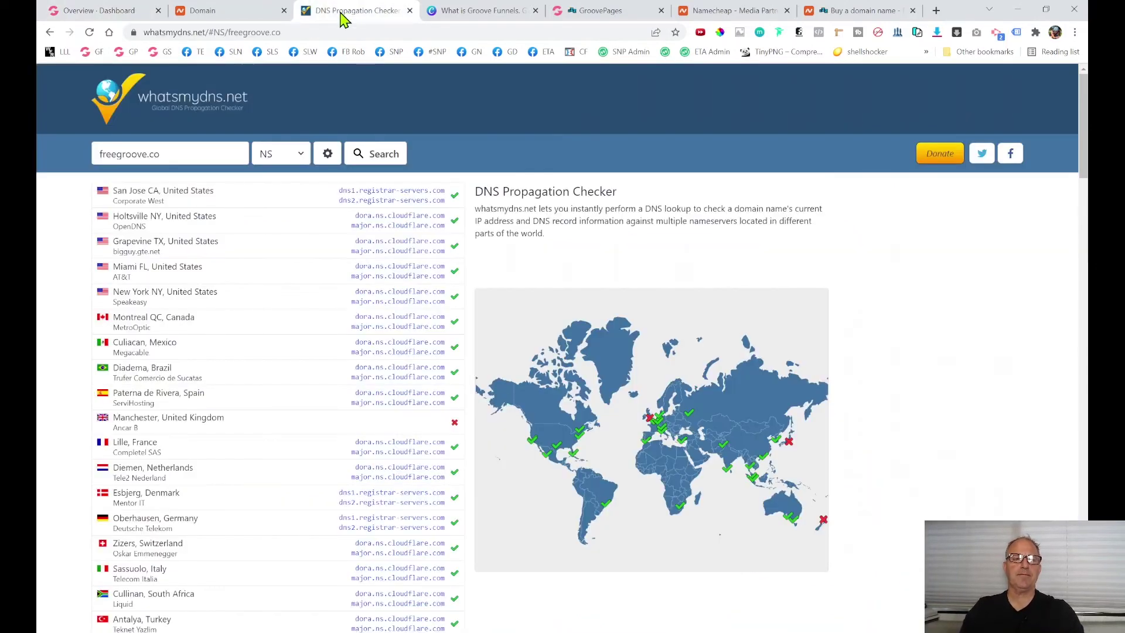
drag(171, 162, 97, 159)
click(178, 160)
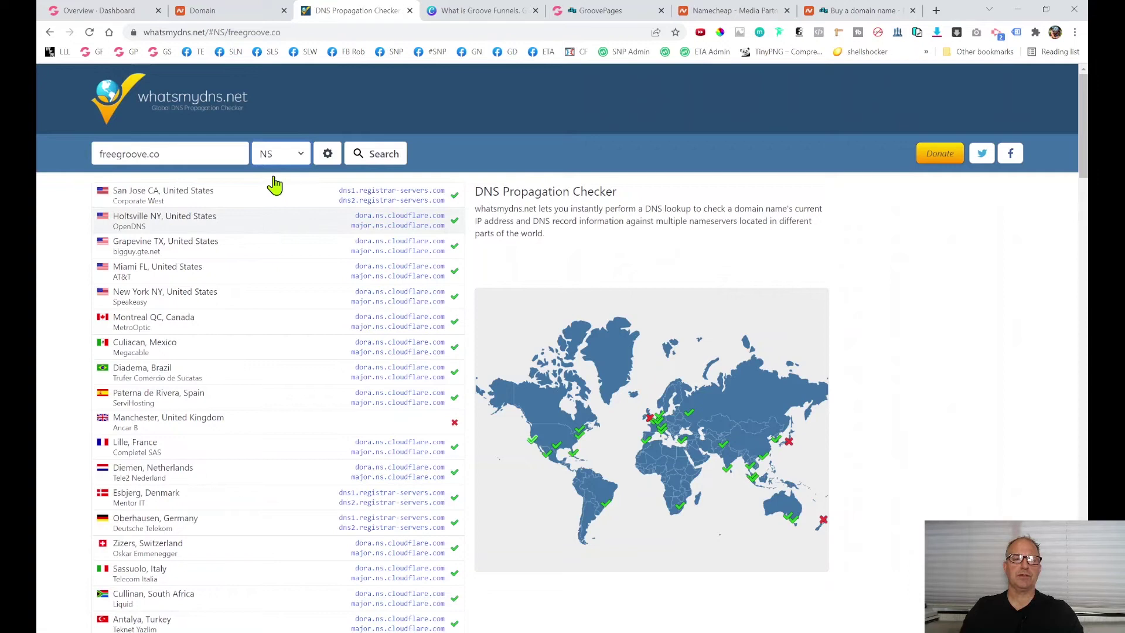
click(378, 154)
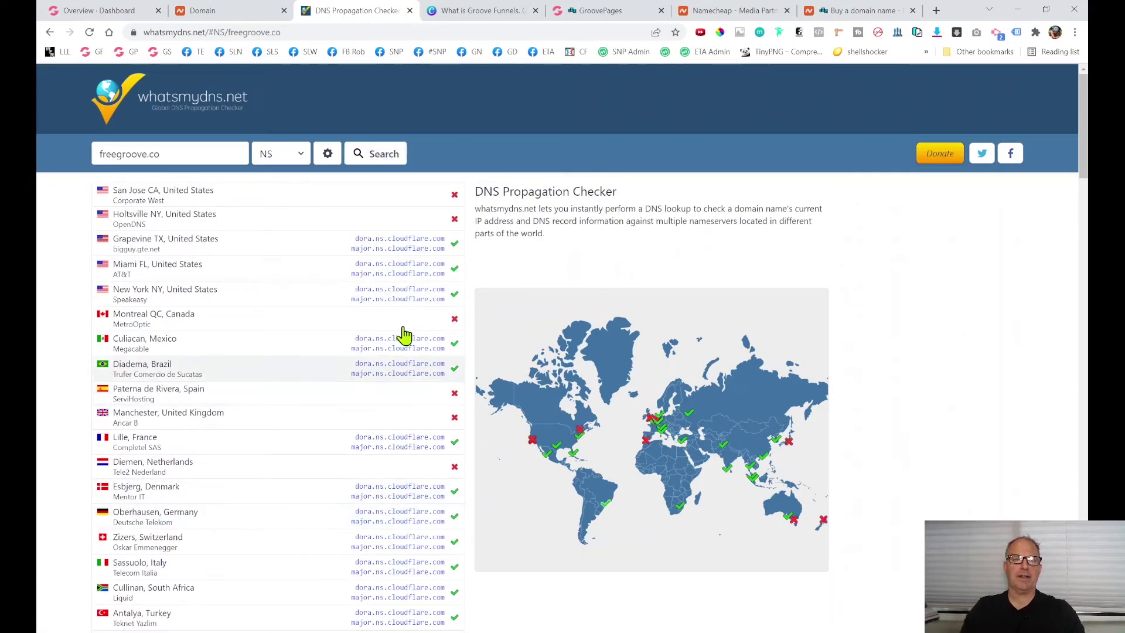
click(379, 159)
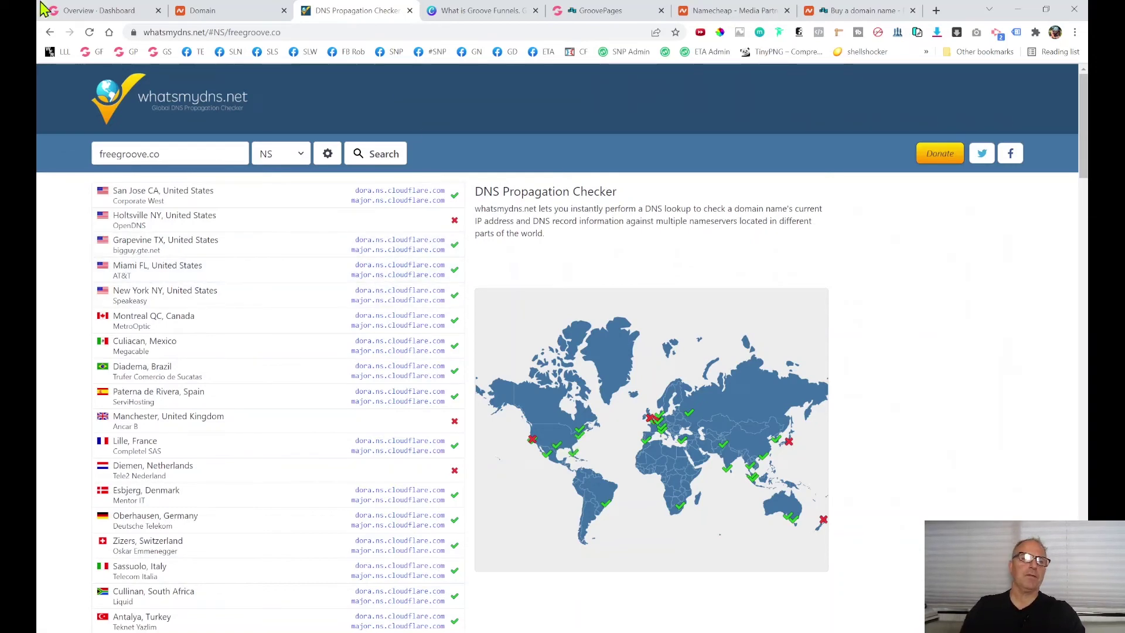
Verify freegroove.co from the Groove domains list by validating its DNS records
click(98, 13)
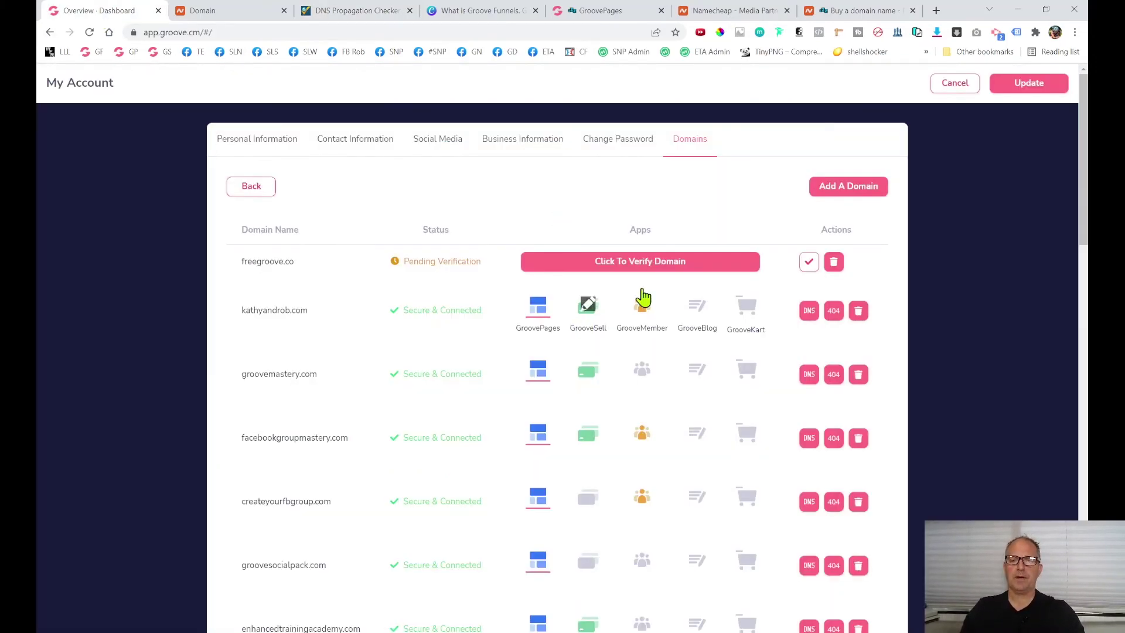
click(633, 265)
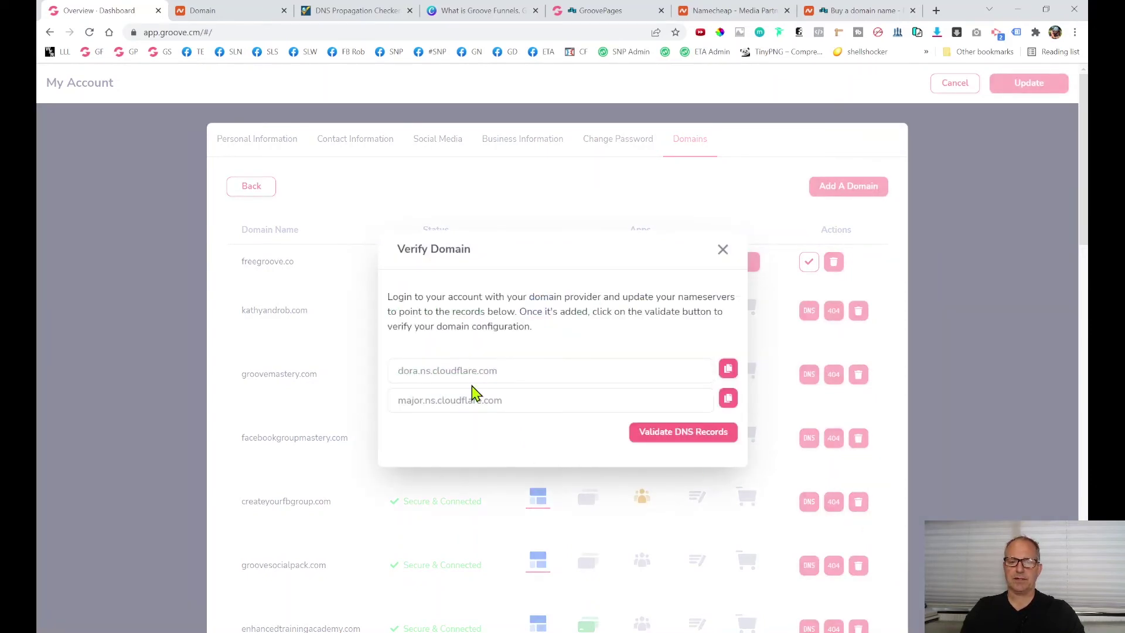
click(680, 443)
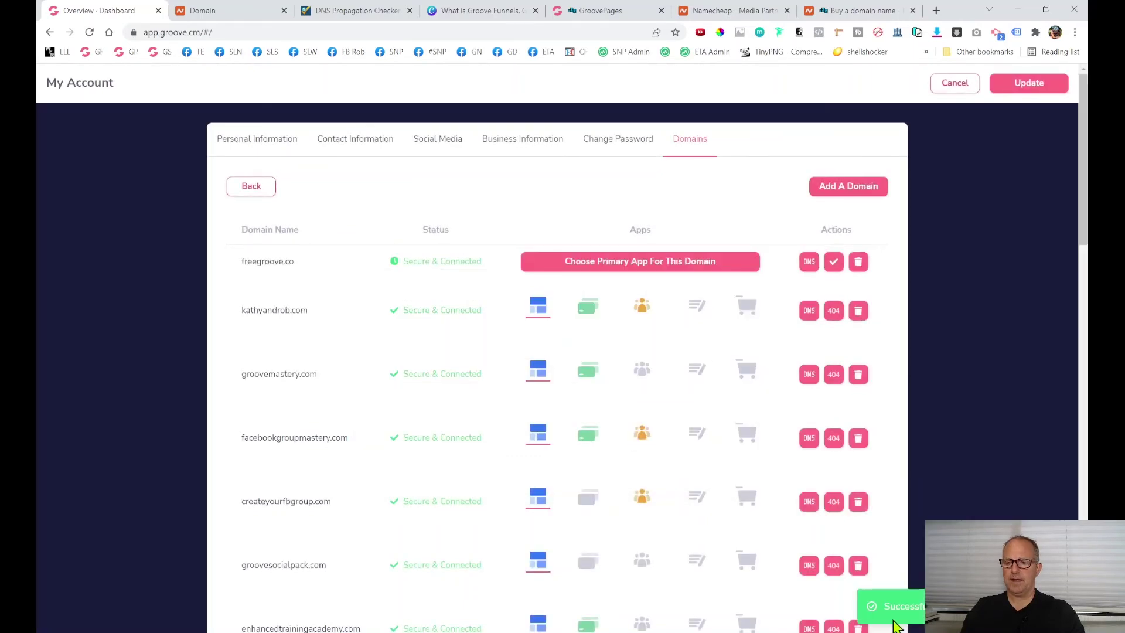